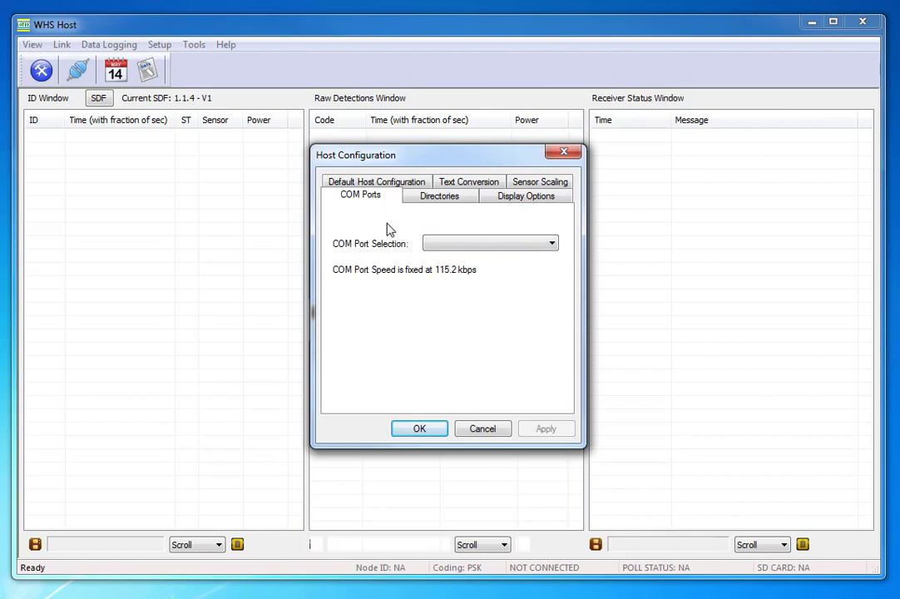
# Step: Check the available COM ports in the host configuration, close it and exit the program
pyautogui.click(552, 243)
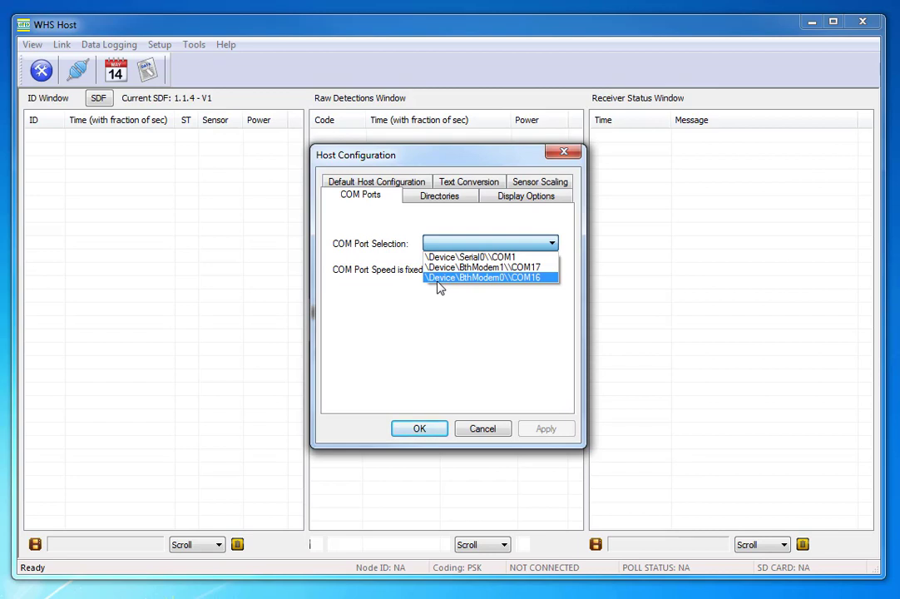
pyautogui.click(420, 430)
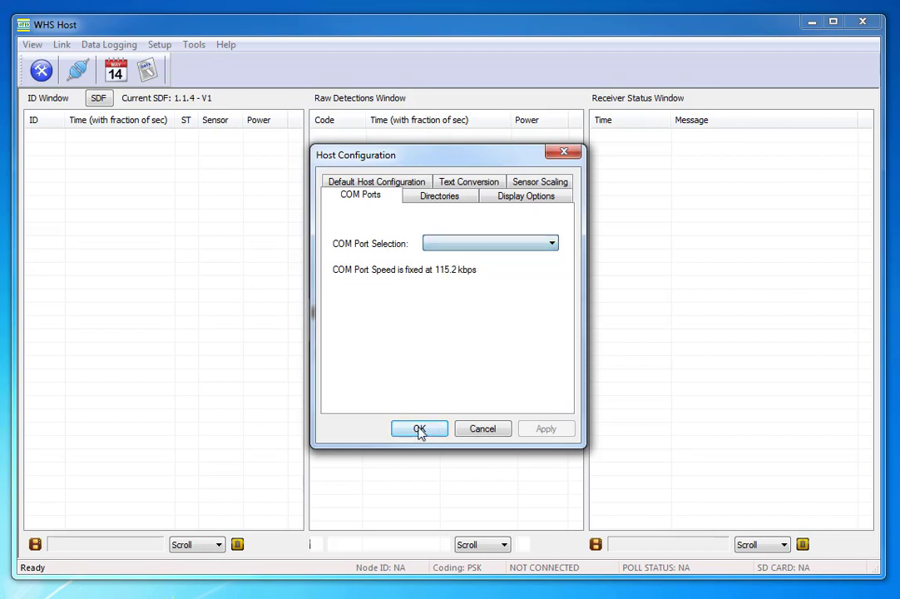
pyautogui.click(420, 430)
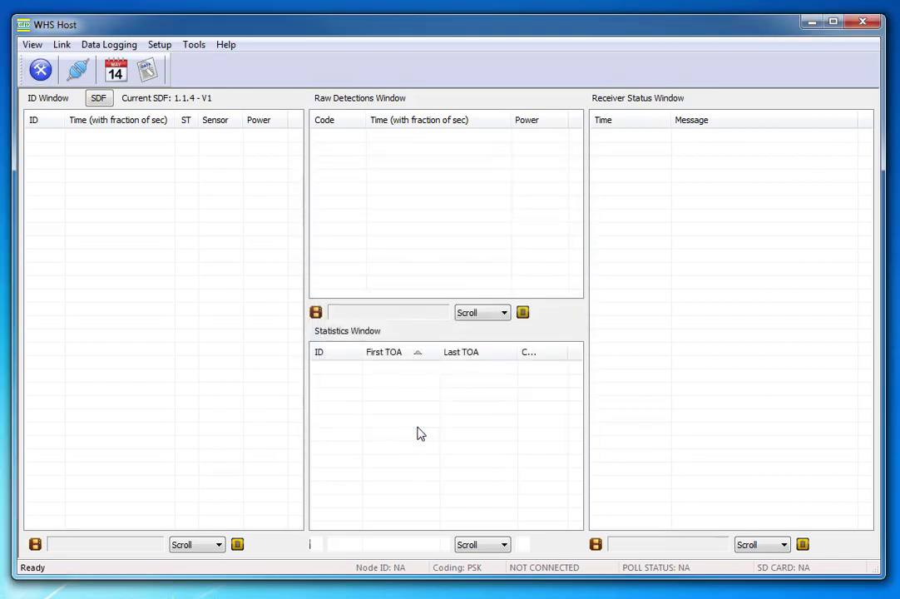
pyautogui.click(862, 32)
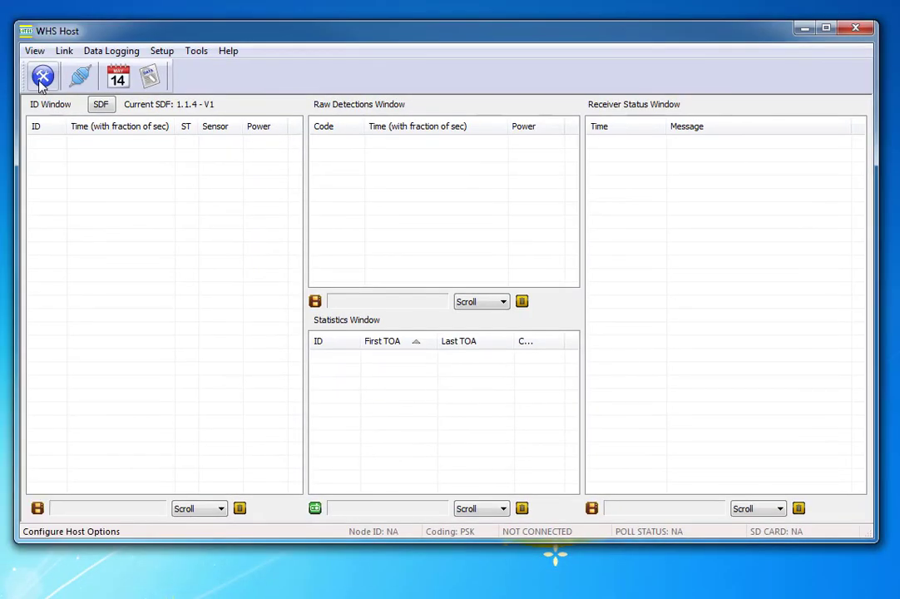
# Step: Reopen the host configuration and select \Device\VCP0\\COM6 as the COM port
pyautogui.click(44, 77)
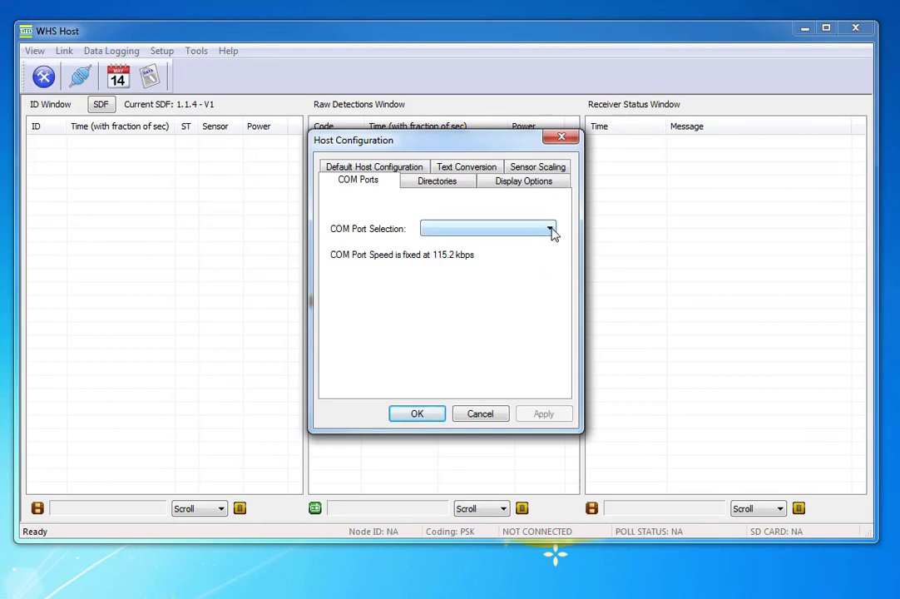
pyautogui.click(551, 229)
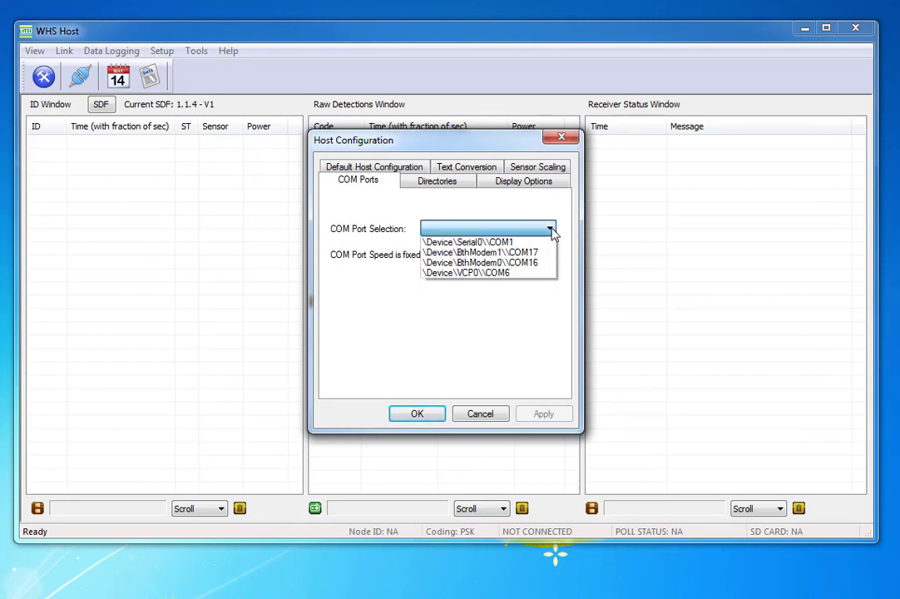
pyautogui.click(494, 273)
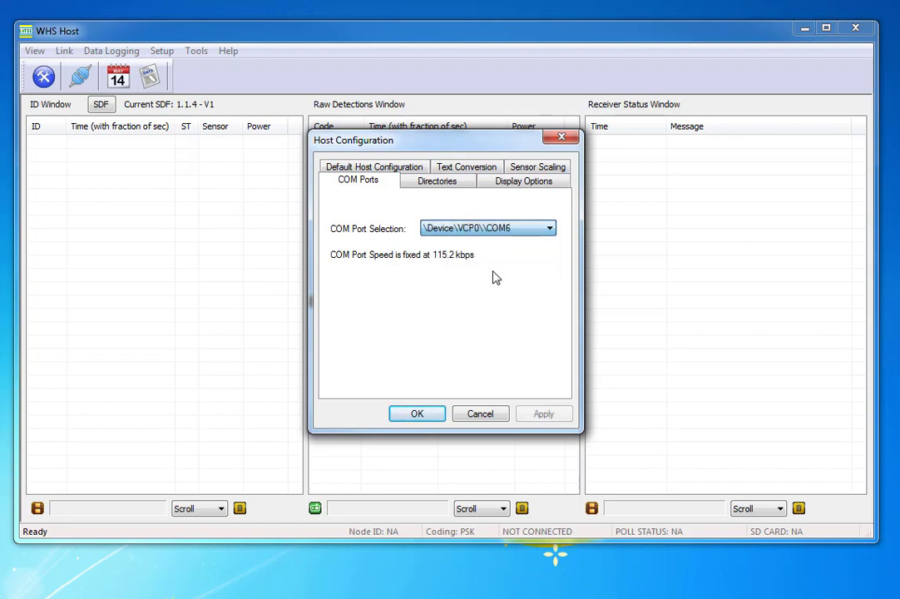
# Step: Set the default host configuration to the WHS4000 layout, apply it and connect to the receiver
pyautogui.click(402, 171)
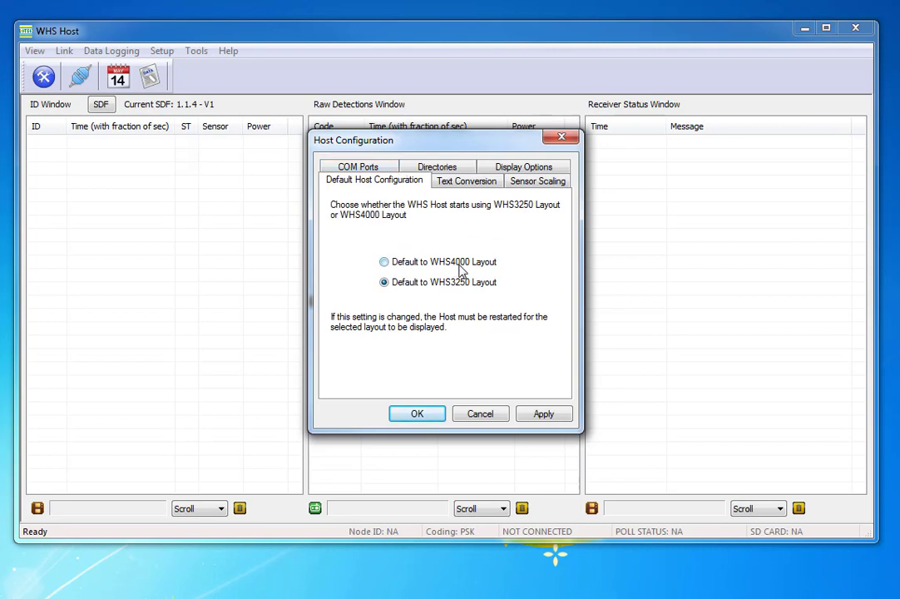
pyautogui.click(384, 263)
pyautogui.click(545, 415)
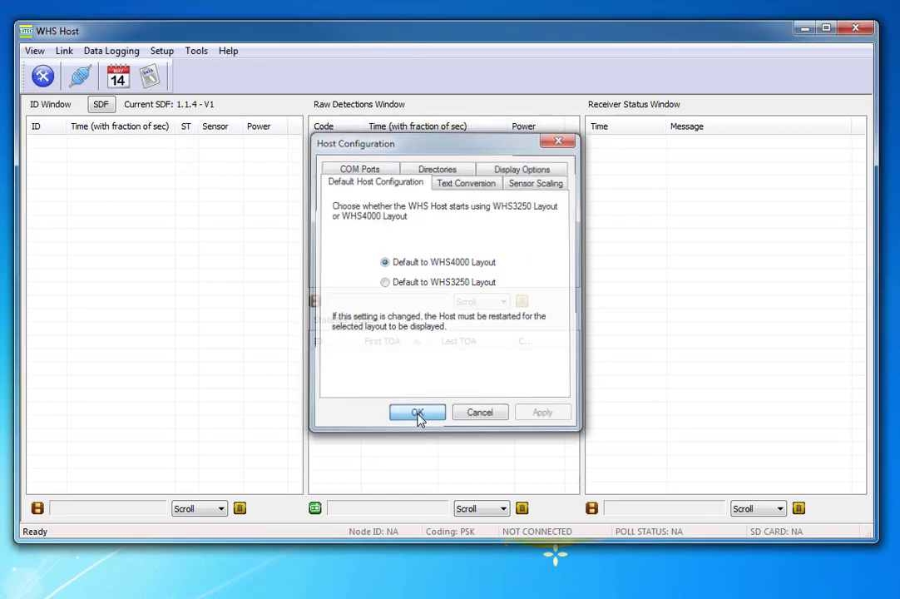
pyautogui.click(416, 414)
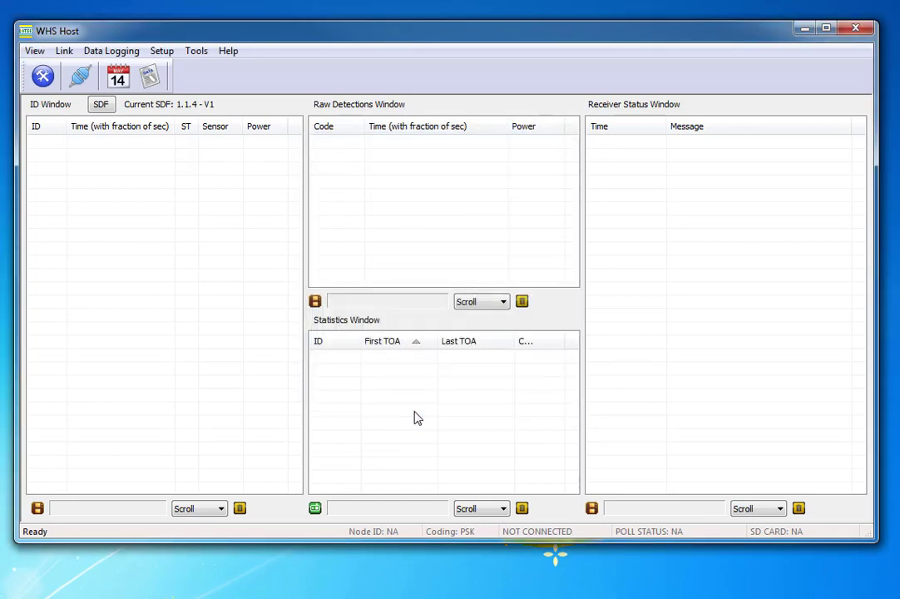
pyautogui.click(81, 77)
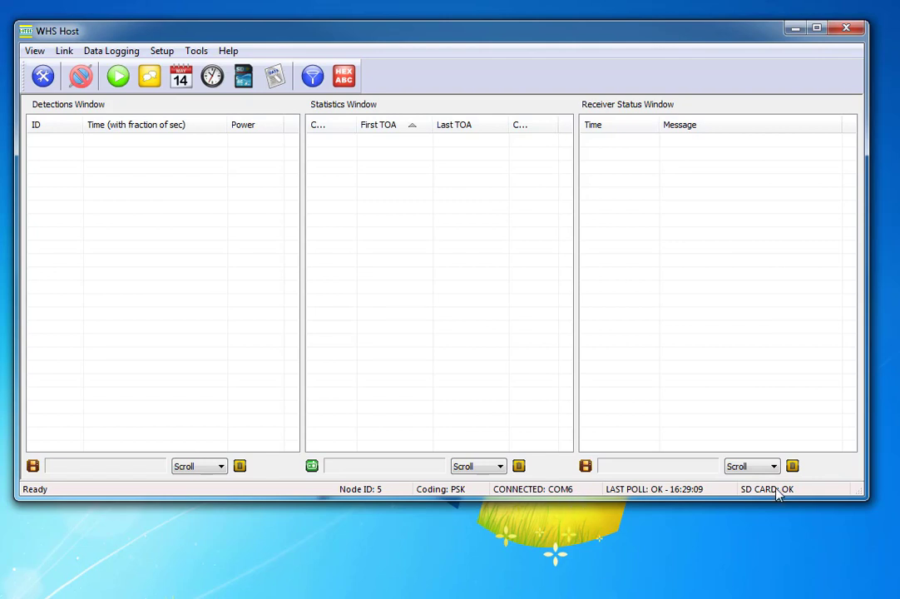
# Step: Initialize the receiver's SD card, agreeing to destroy all existing data, and close the SD card setup
pyautogui.click(161, 53)
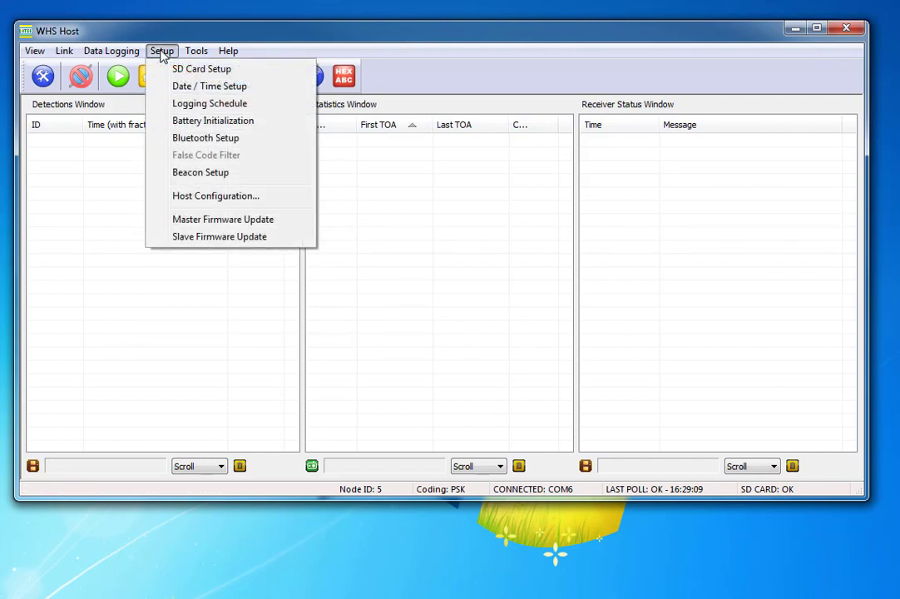
pyautogui.click(202, 73)
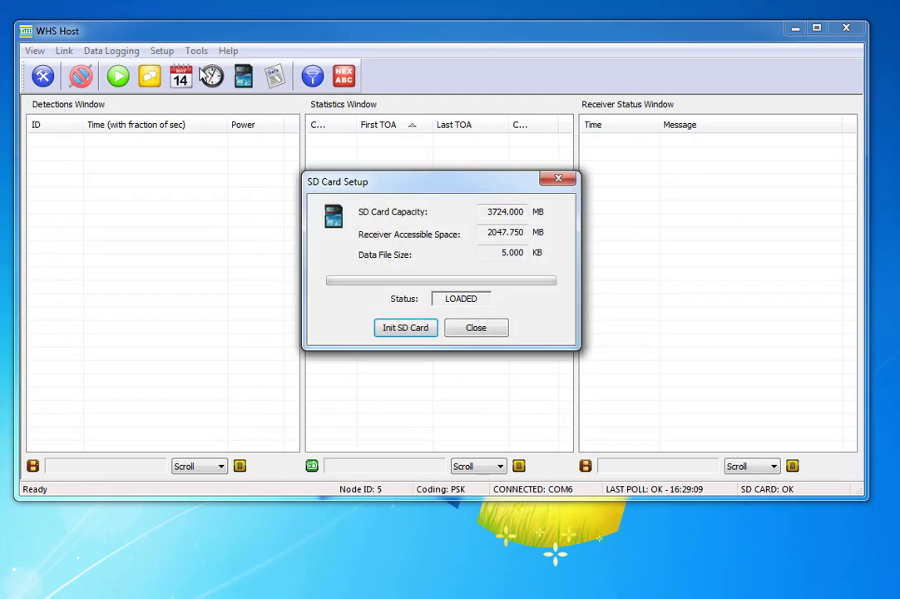
pyautogui.click(385, 329)
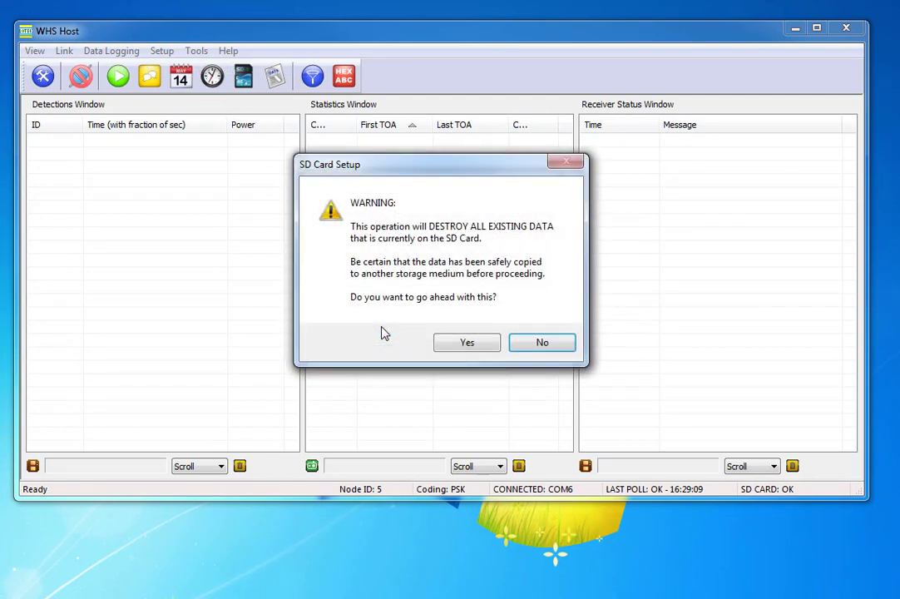
pyautogui.click(468, 345)
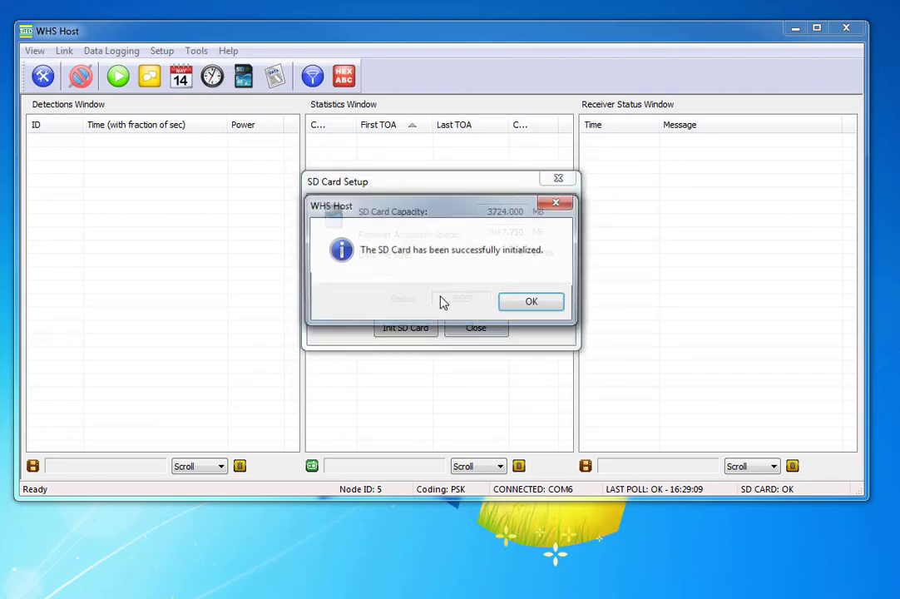
pyautogui.click(533, 305)
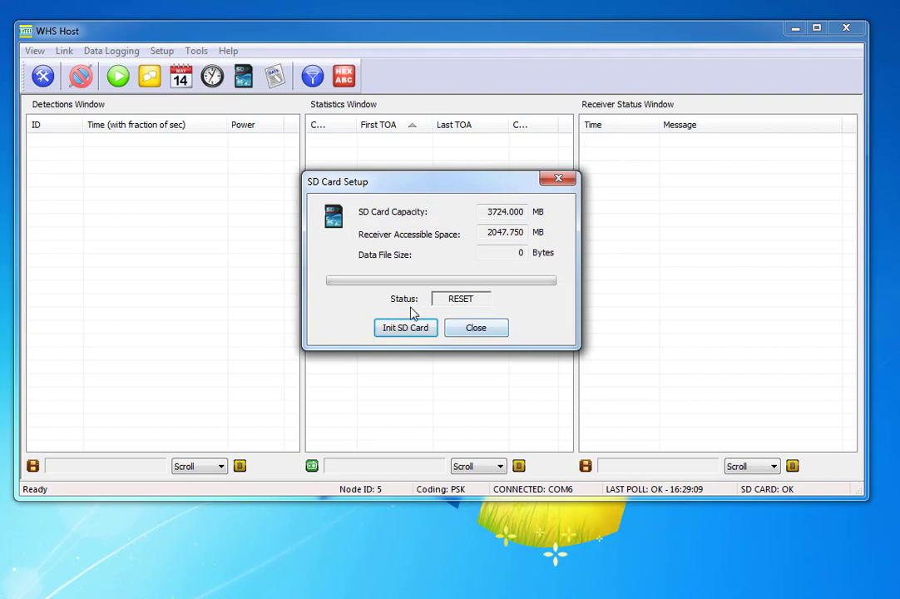
pyautogui.click(484, 333)
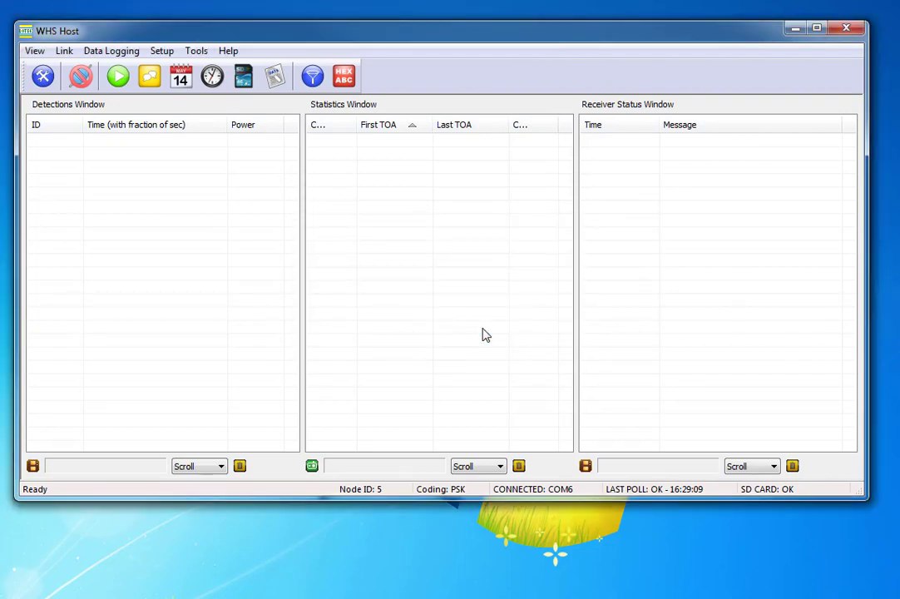
# Step: Synchronize the receiver's date and time with the PC time and close the date and time setup
pyautogui.click(161, 52)
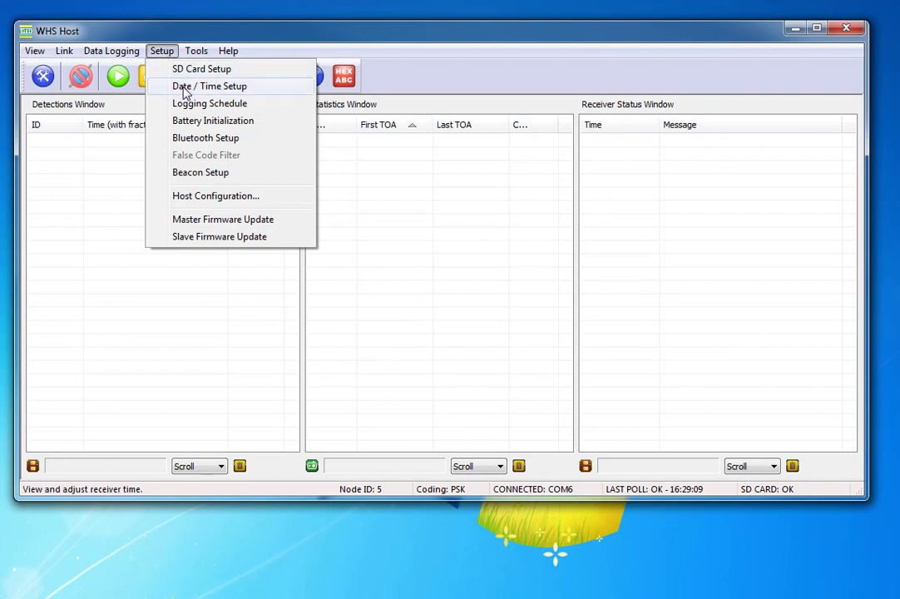
pyautogui.click(185, 87)
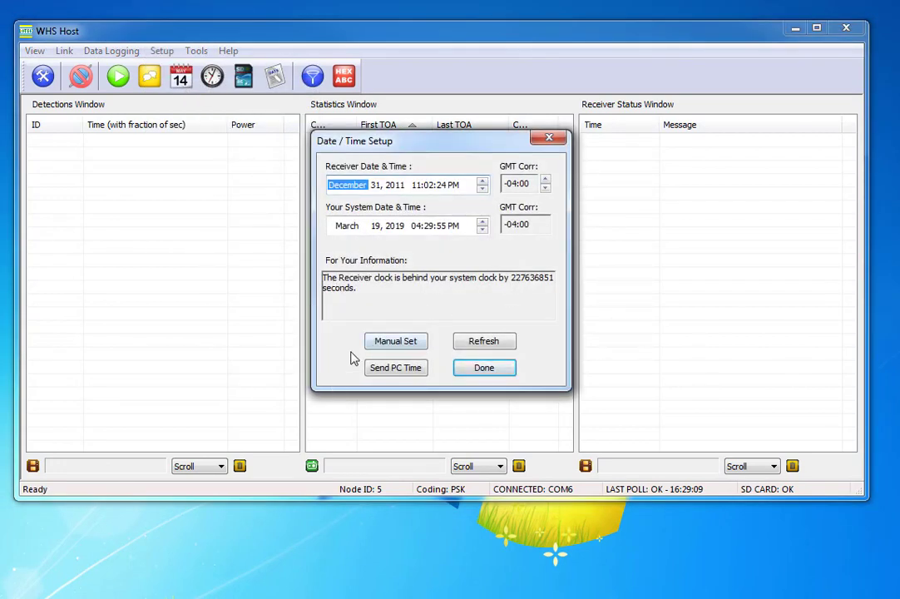
pyautogui.click(406, 374)
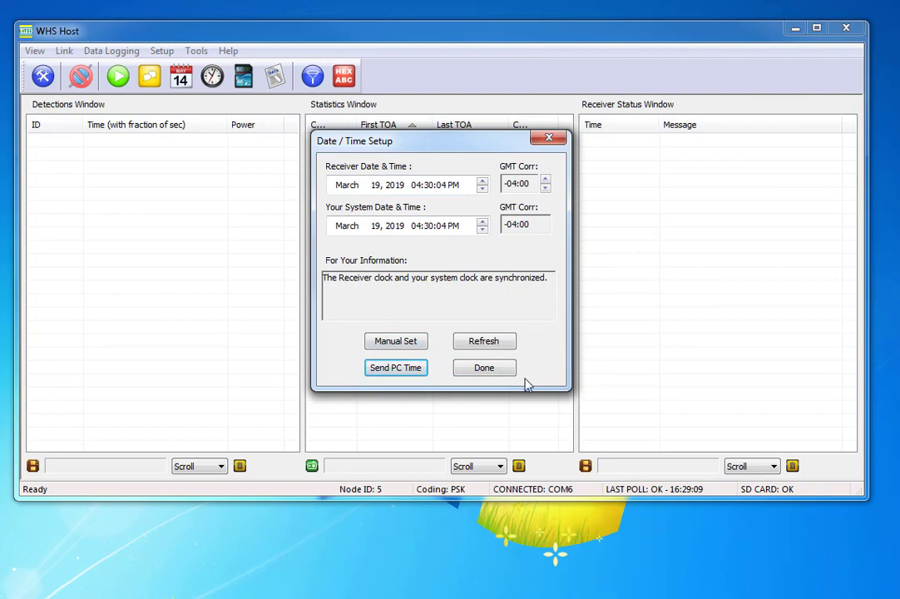
pyautogui.click(481, 369)
# Step: Send the Always On logging schedule with 255-second temperature/pressure and tilt sensor intervals to the receiver
pyautogui.click(158, 53)
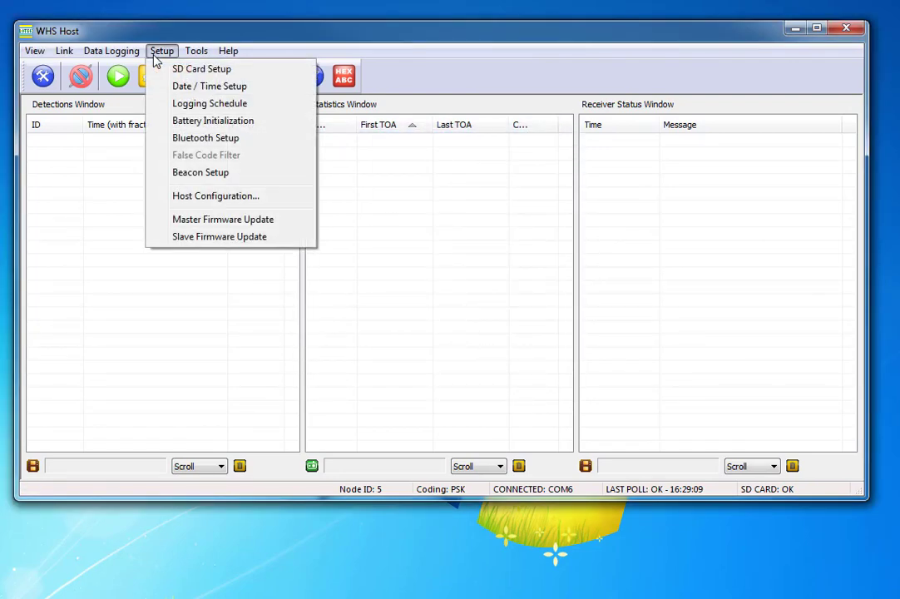
pyautogui.click(155, 103)
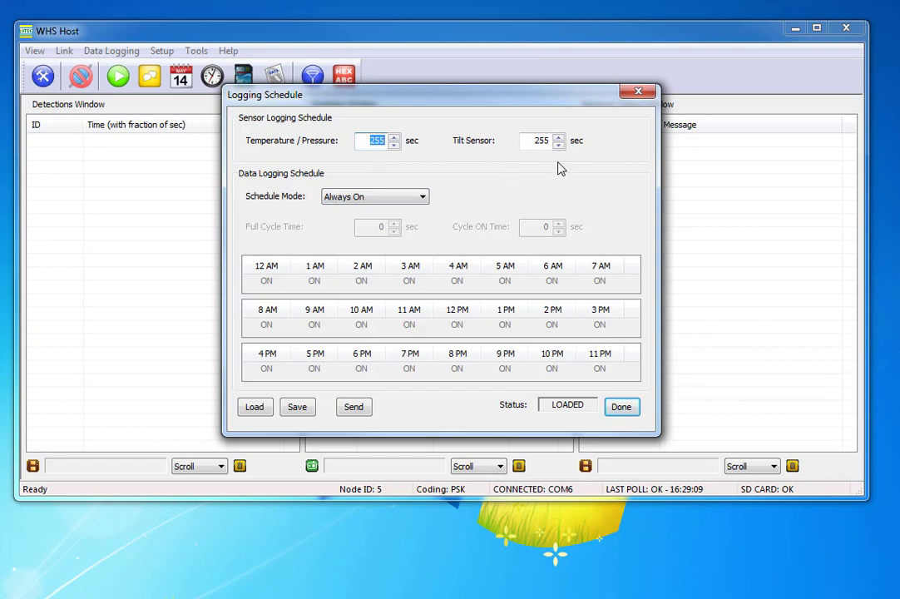
pyautogui.click(355, 413)
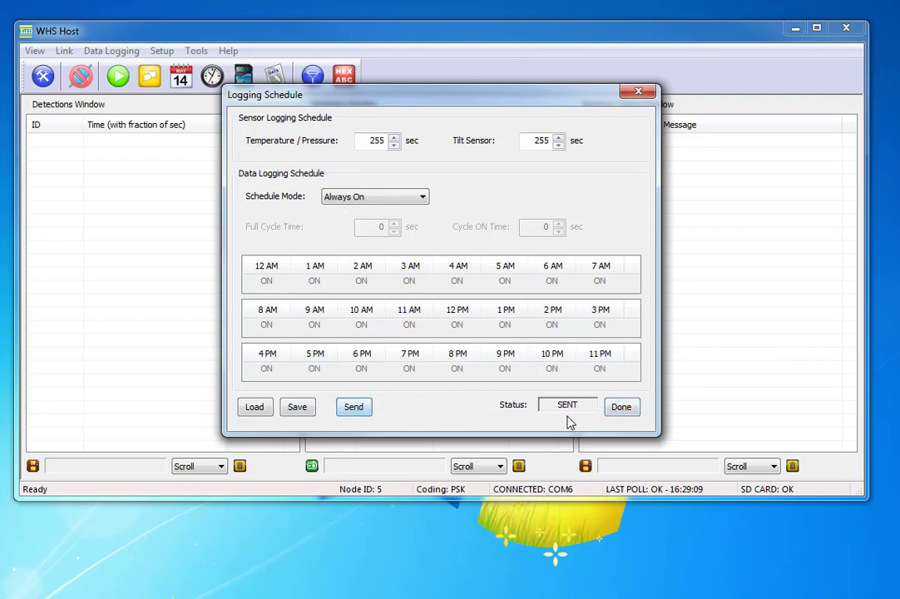
pyautogui.click(620, 412)
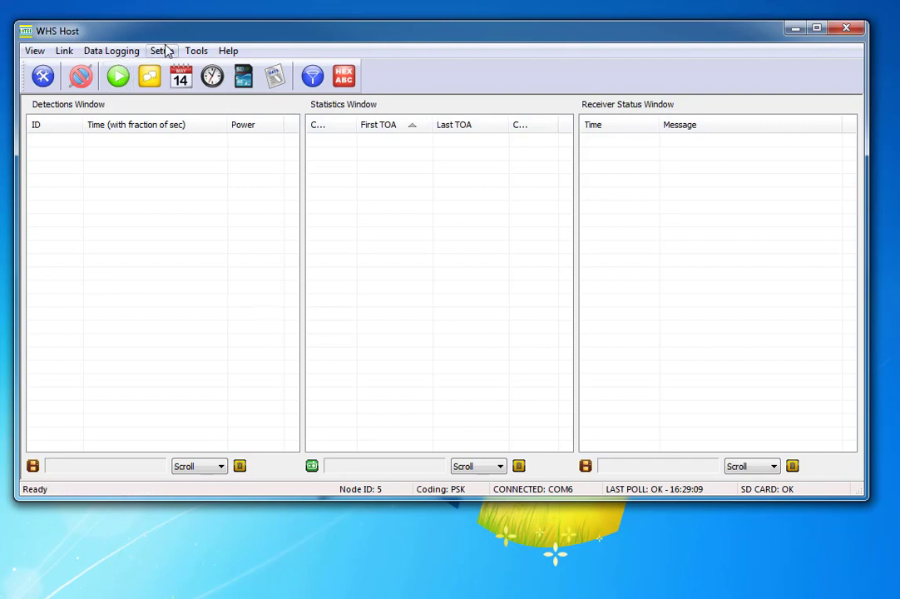
# Step: Reset the receiver's battery timer for a fresh battery and close the battery initialization
pyautogui.click(163, 50)
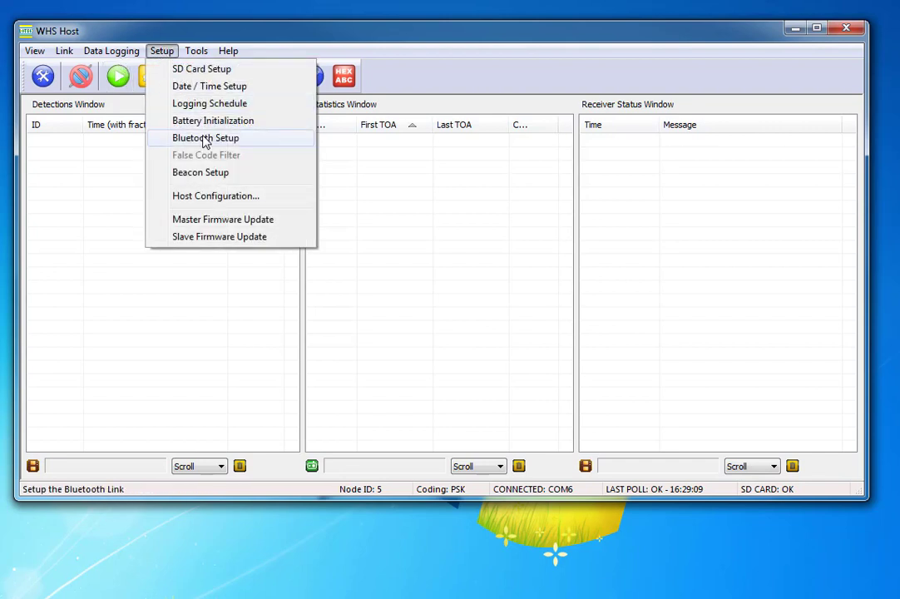
pyautogui.click(207, 125)
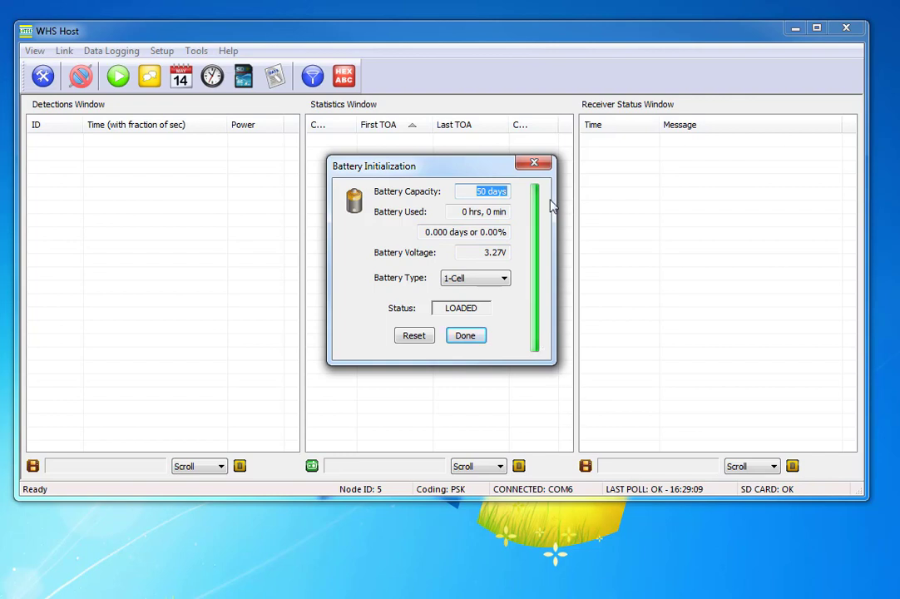
pyautogui.click(412, 337)
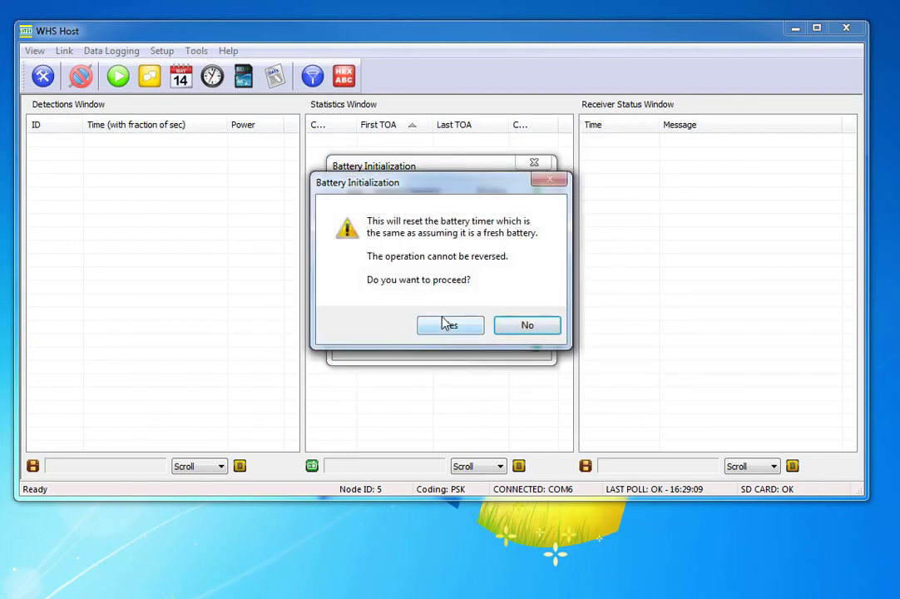
pyautogui.click(443, 324)
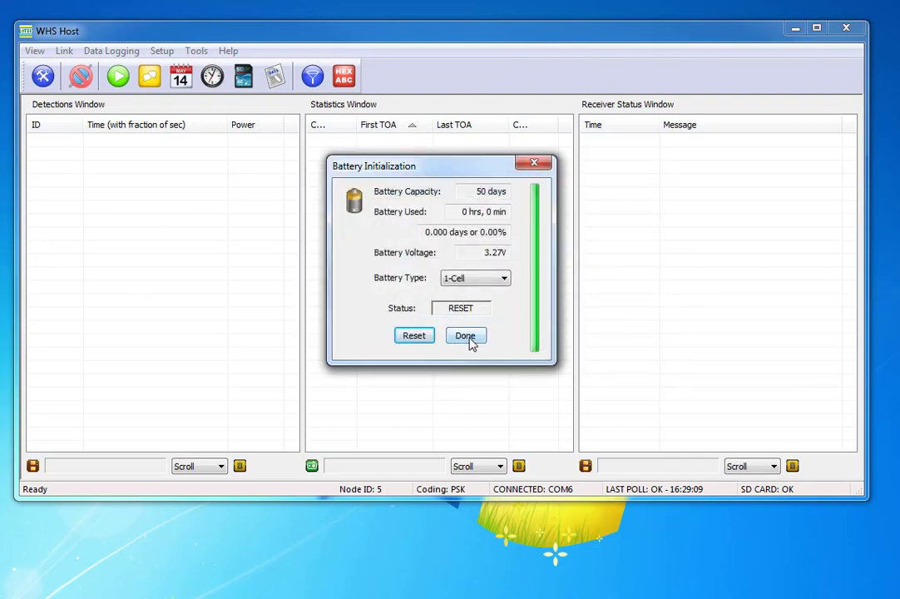
pyautogui.click(469, 339)
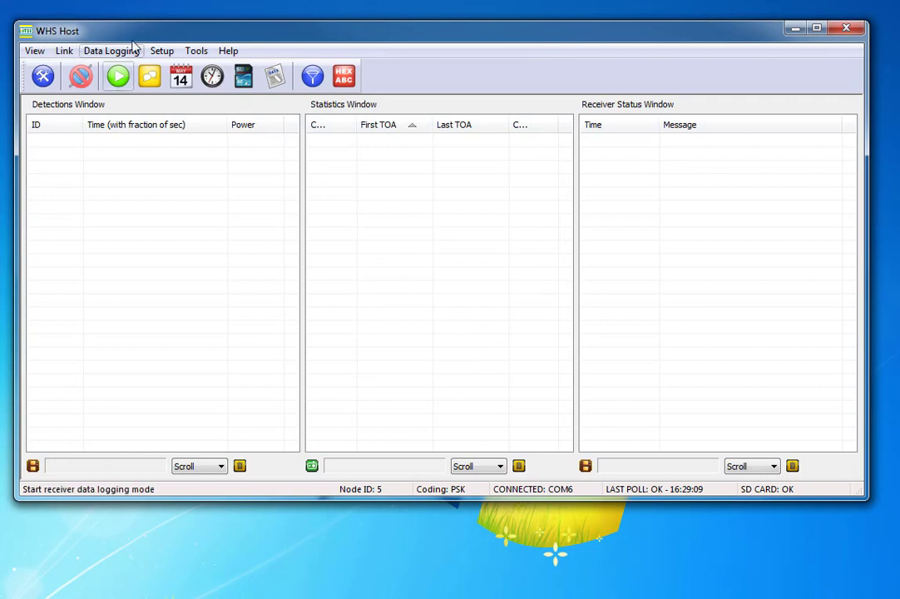
# Step: Send the Always OFF Bluetooth schedule mode to the receiver and close the Bluetooth link setup
pyautogui.click(163, 53)
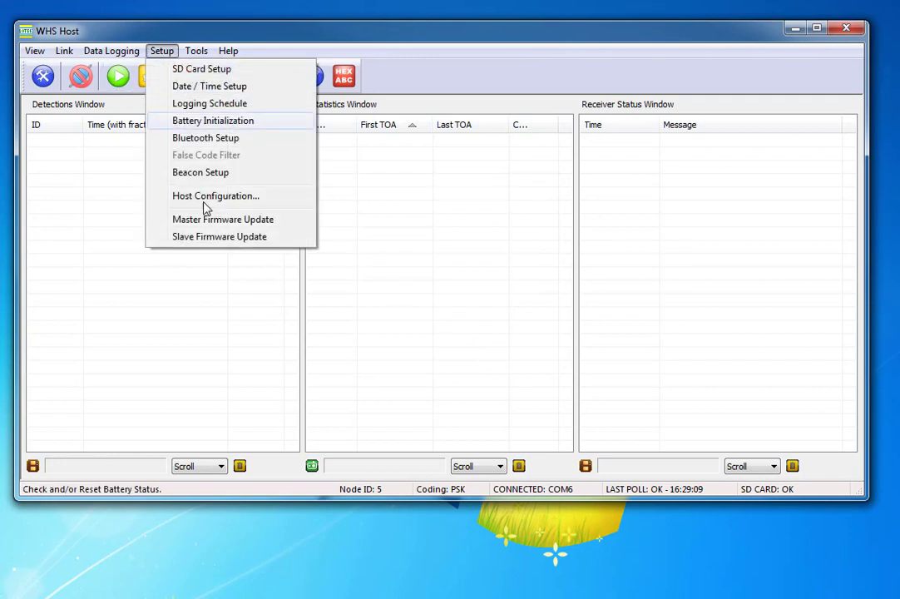
pyautogui.click(184, 139)
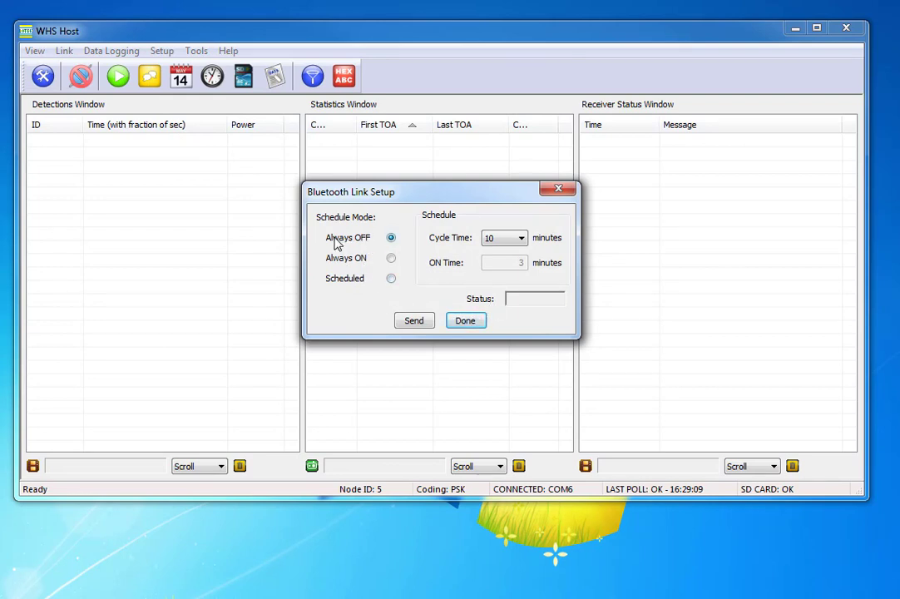
pyautogui.click(420, 321)
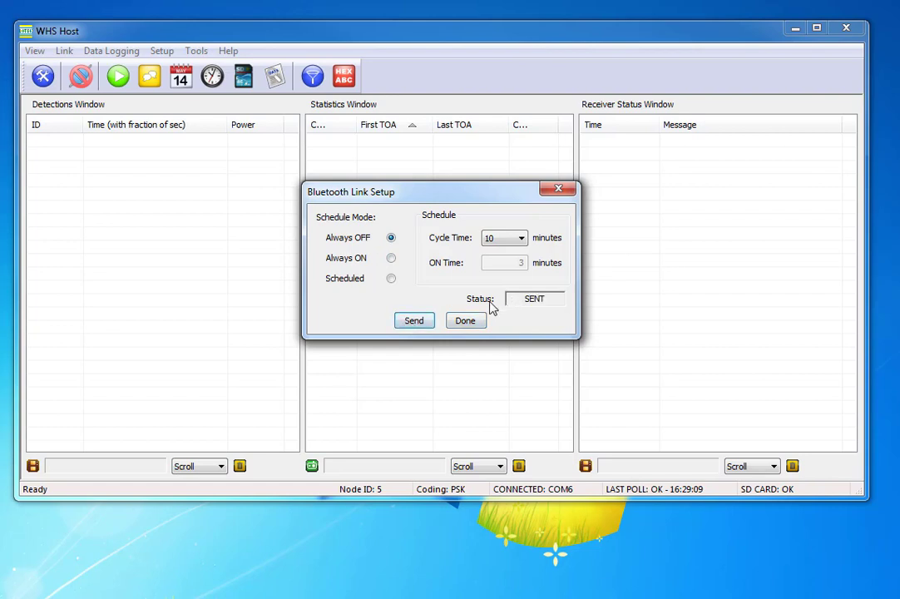
pyautogui.click(463, 321)
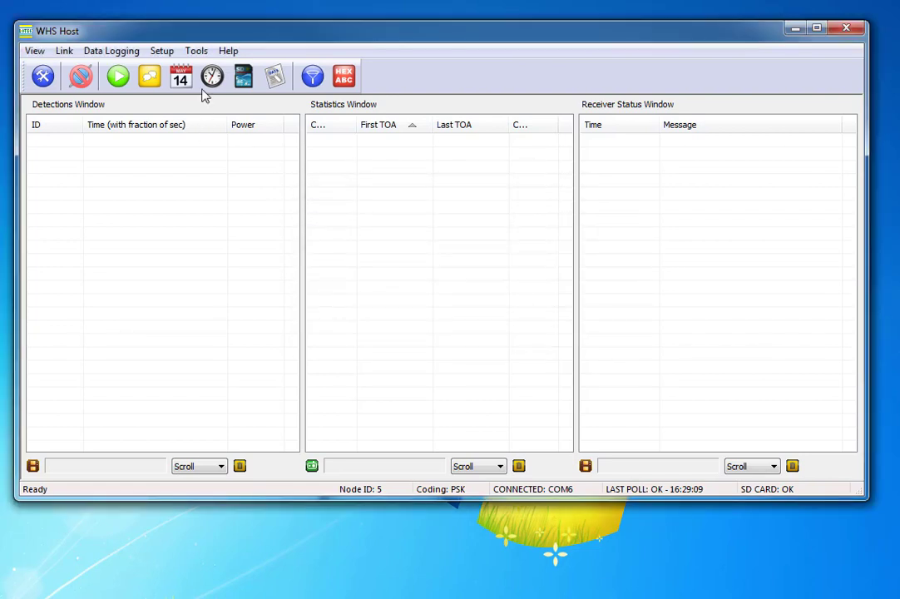
# Step: Send the beacon setup with ID 5, the beacon enabled and a 15-second burst rate to the receiver, and close the setup
pyautogui.click(162, 50)
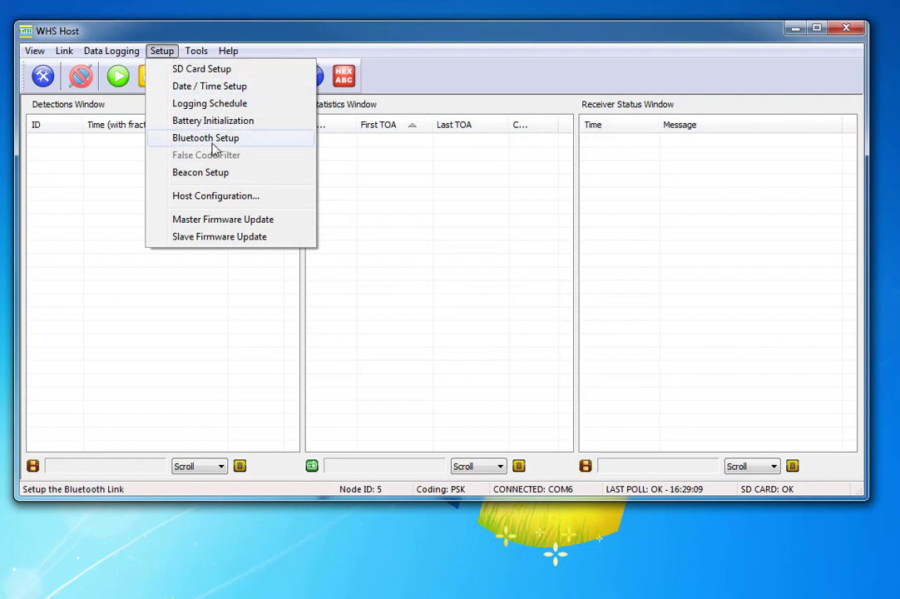
pyautogui.click(203, 173)
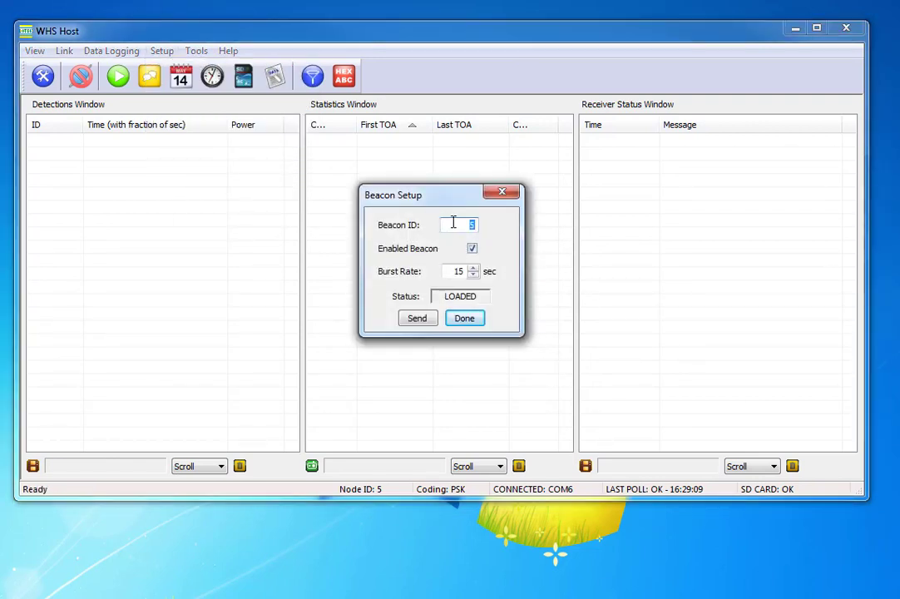
pyautogui.moveTo(454, 223); pyautogui.dragTo(484, 222)
pyautogui.click(471, 249)
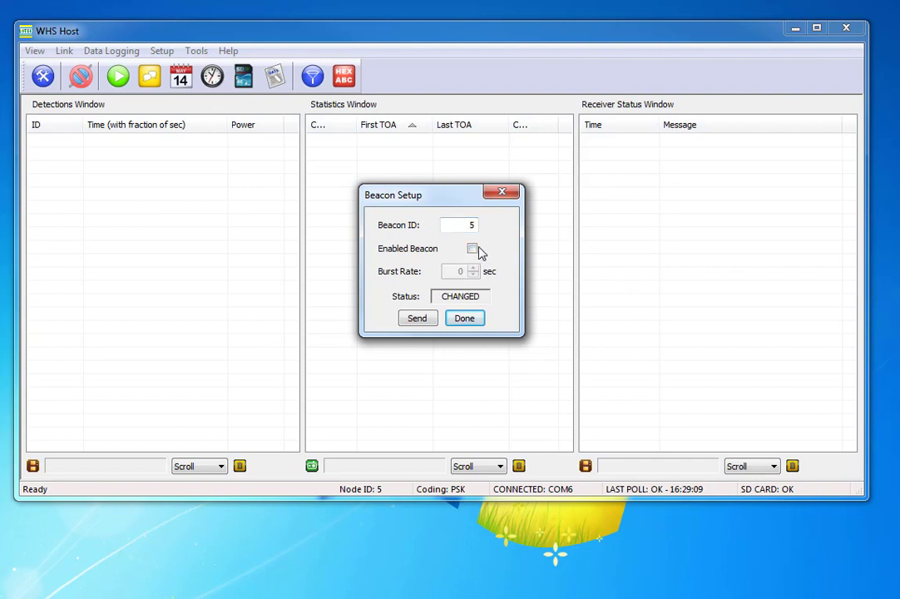
pyautogui.click(472, 250)
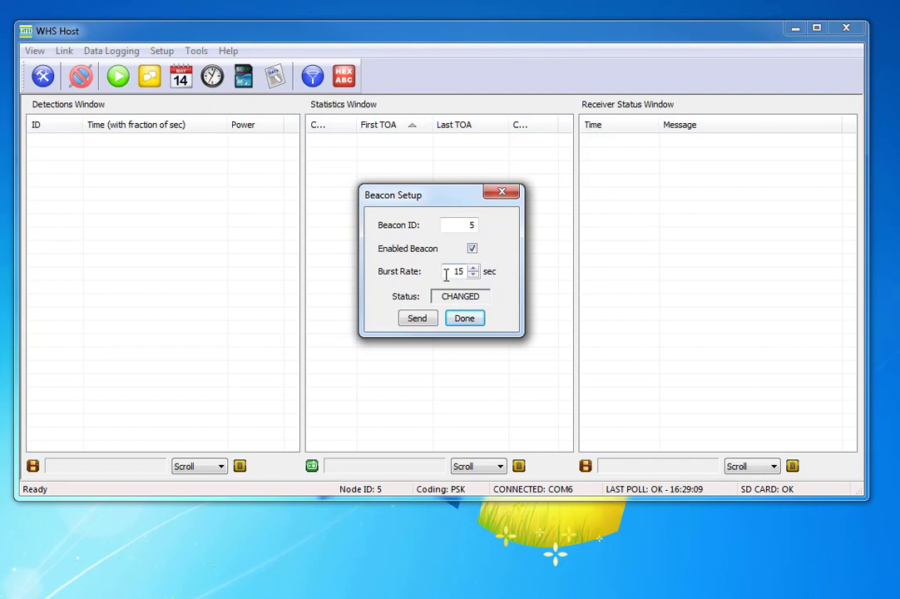
pyautogui.click(412, 324)
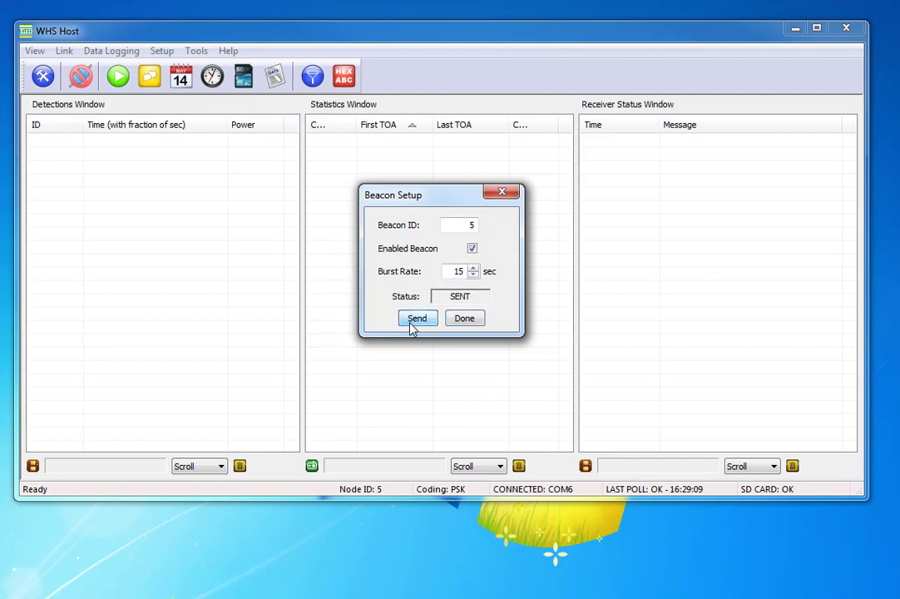
pyautogui.click(464, 320)
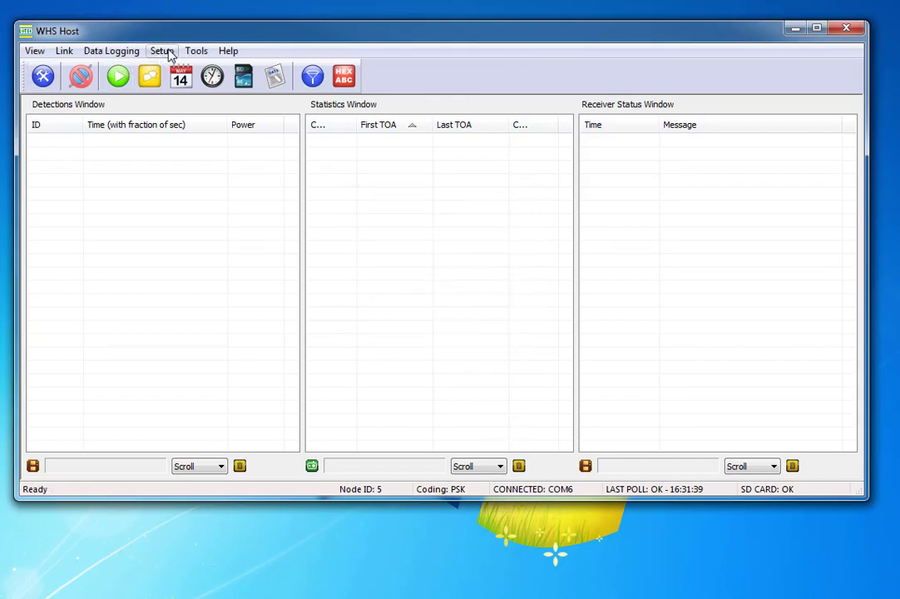
# Step: Start data logging on the connected receiver
pyautogui.click(118, 78)
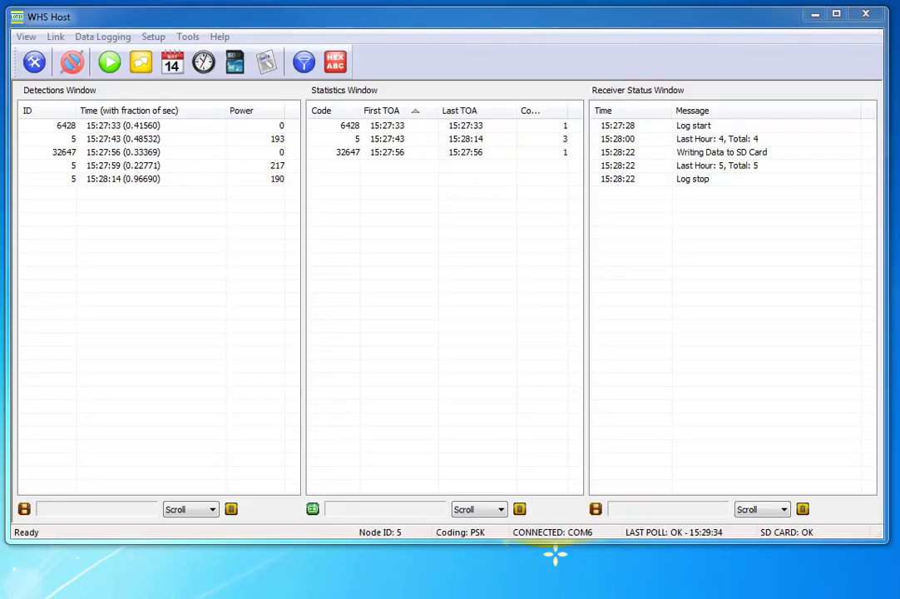
pyautogui.click(109, 62)
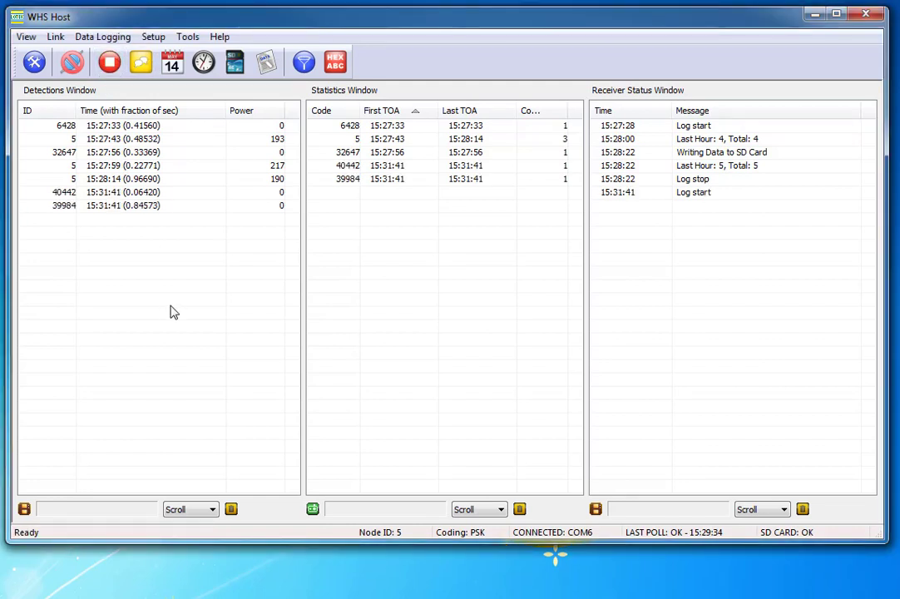